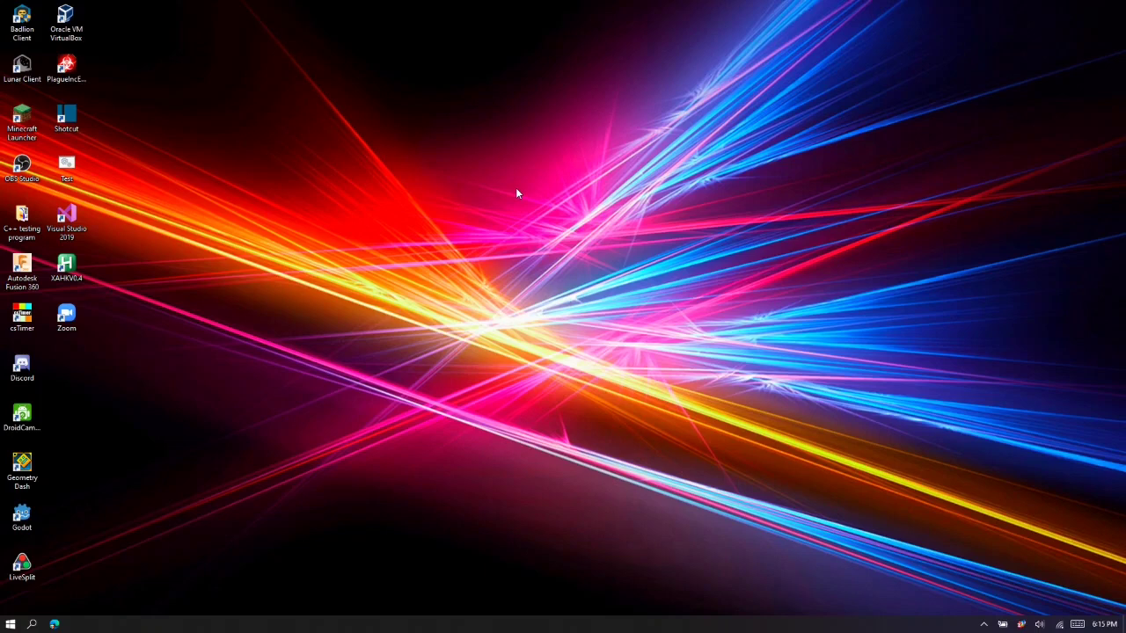
In Minecraft Launcher, create an installation named 1.7.2 that uses release 1.7.2, and start it
{"action": "double_click", "coordinate": [22, 121]}
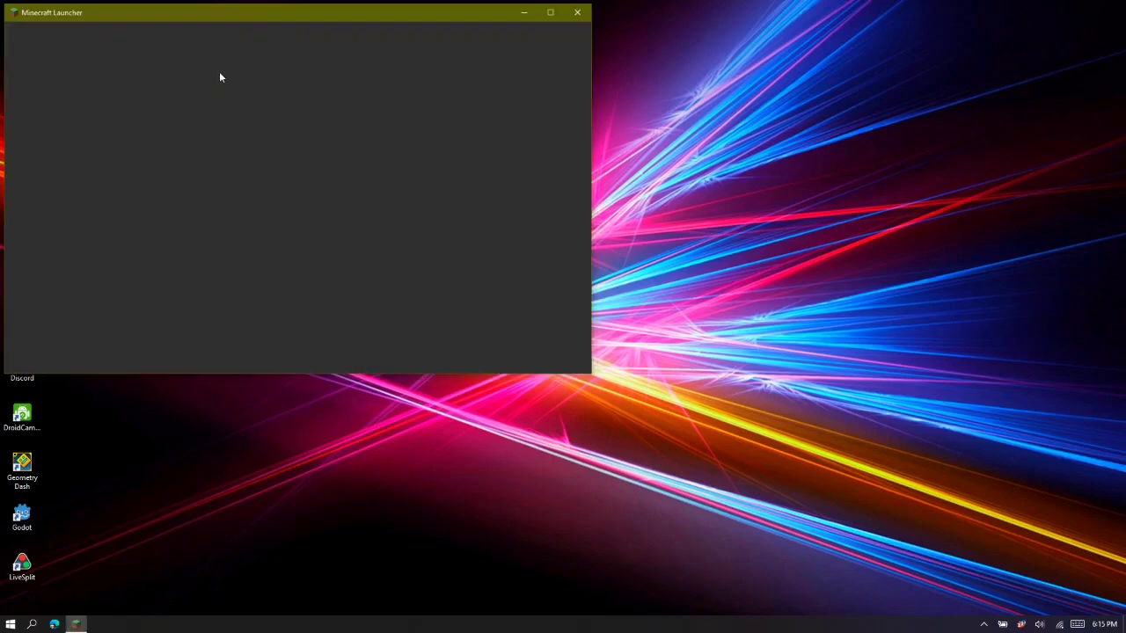
{"action": "left_click", "coordinate": [200, 63]}
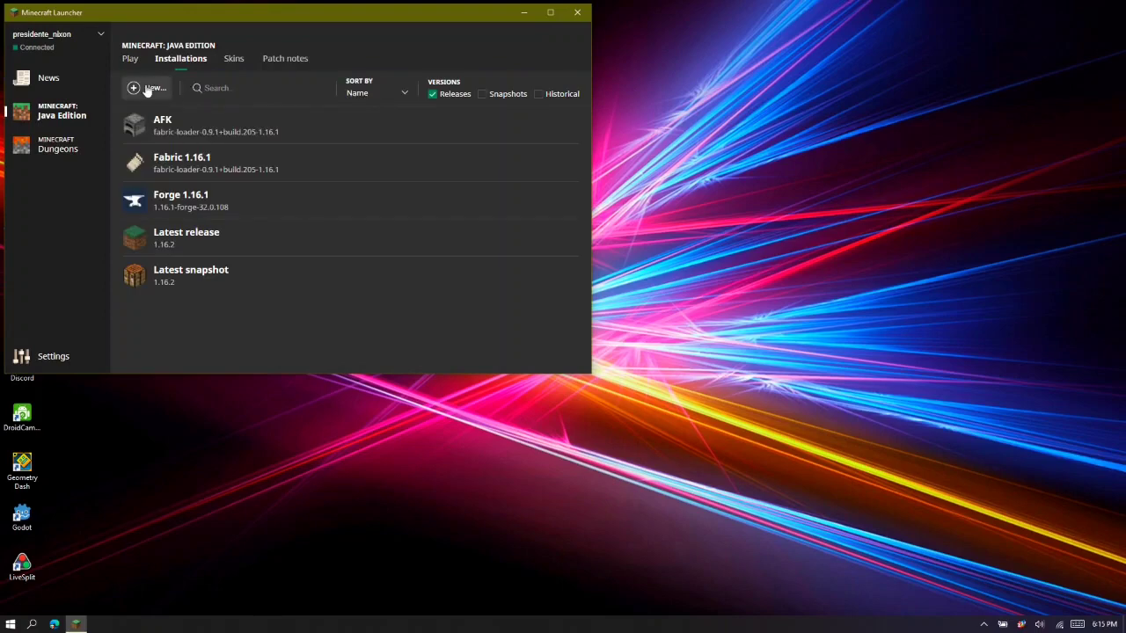
{"action": "left_click", "coordinate": [147, 89]}
{"action": "type", "text": "1.7.2"}
{"action": "left_click", "coordinate": [227, 182]}
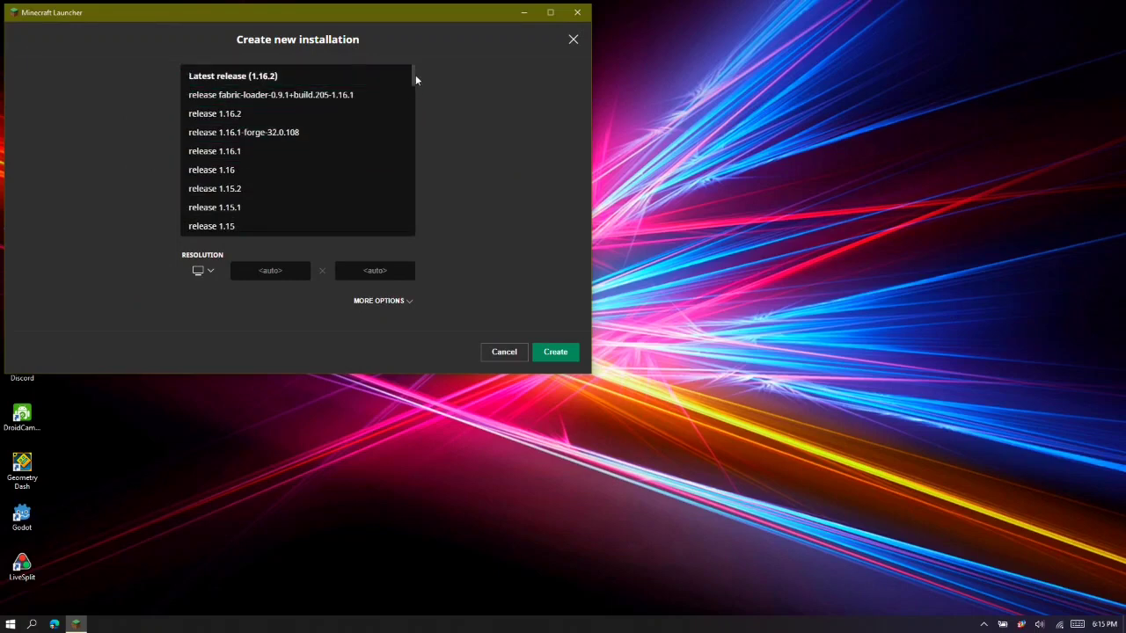
{"action": "left_click_drag", "start_coordinate": [413, 72], "coordinate": [419, 174]}
{"action": "left_click", "coordinate": [325, 221]}
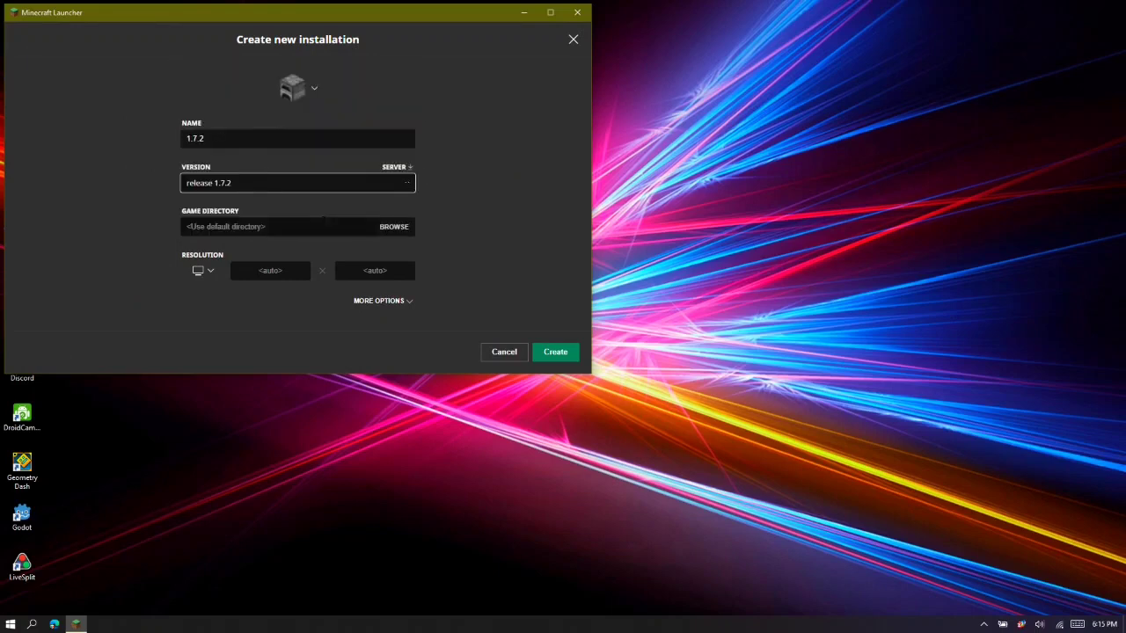
{"action": "left_click", "coordinate": [553, 352]}
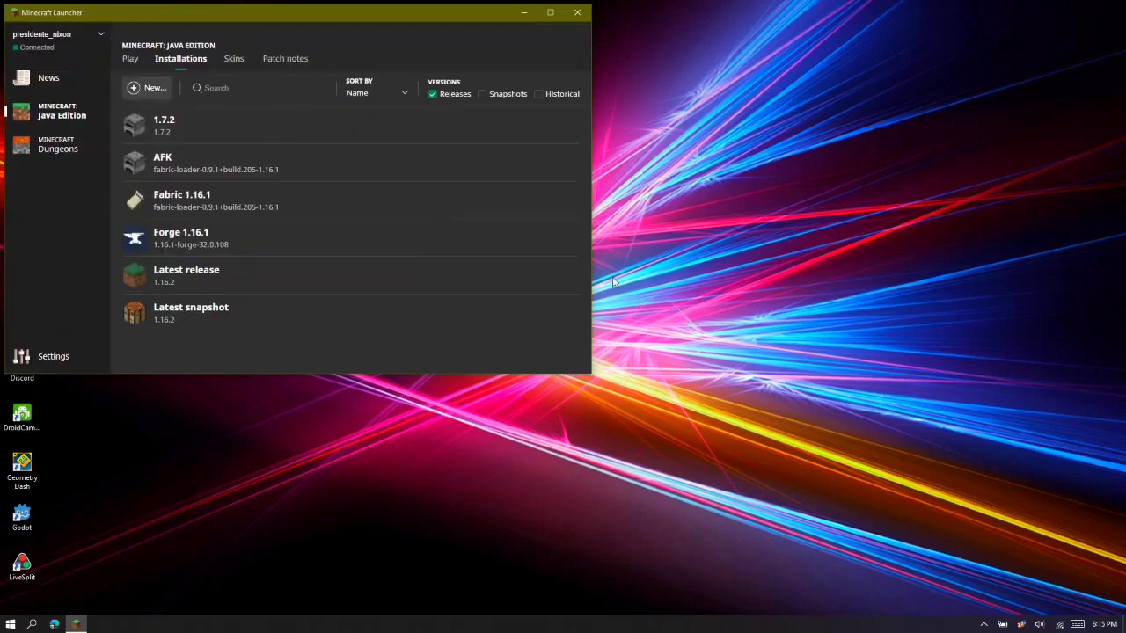
{"action": "left_click", "coordinate": [533, 126]}
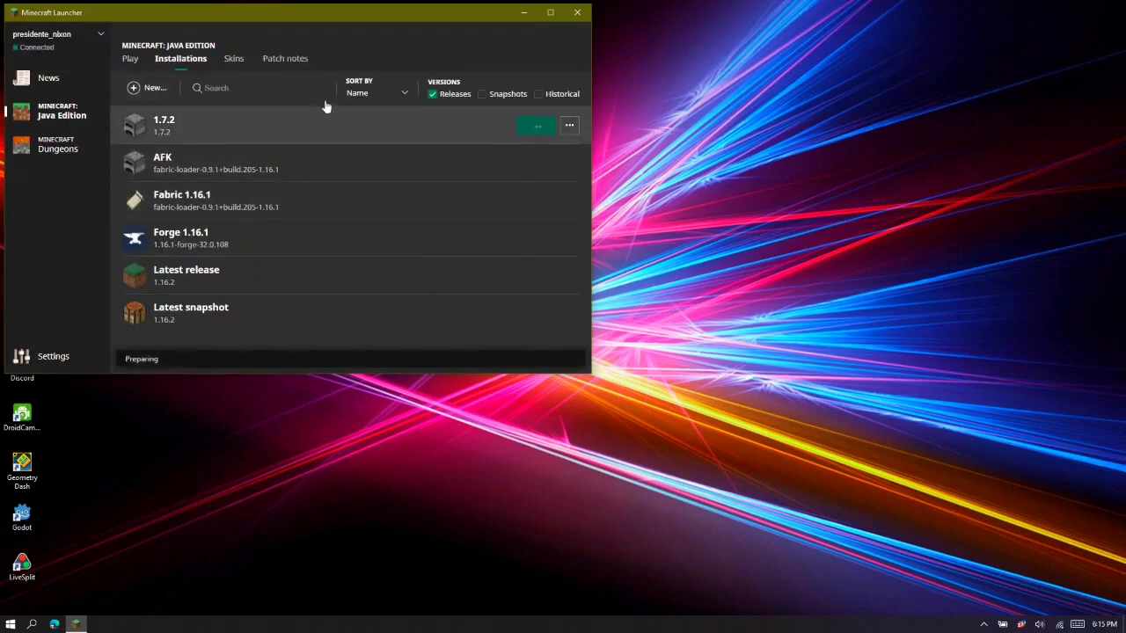
{"action": "left_click", "coordinate": [130, 62]}
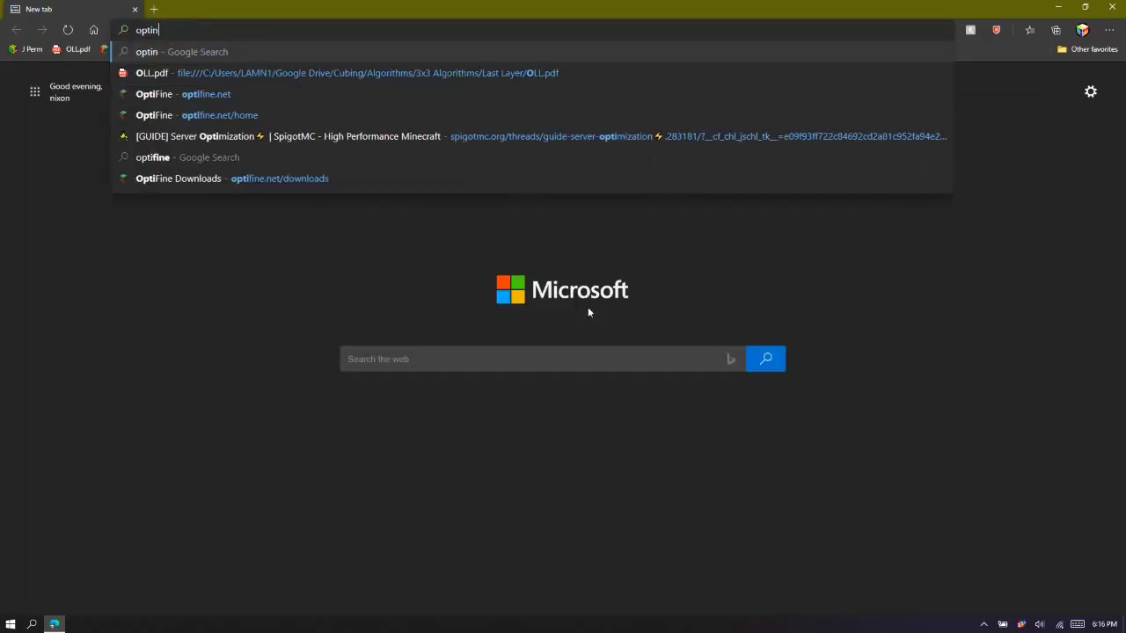
Switch to the Edge browser and go to optifine.net
{"action": "key", "text": "BackSpace"}
{"action": "key", "text": "BackSpace"}
{"action": "key", "text": "BackSpace"}
{"action": "type", "text": "ifine.net"}
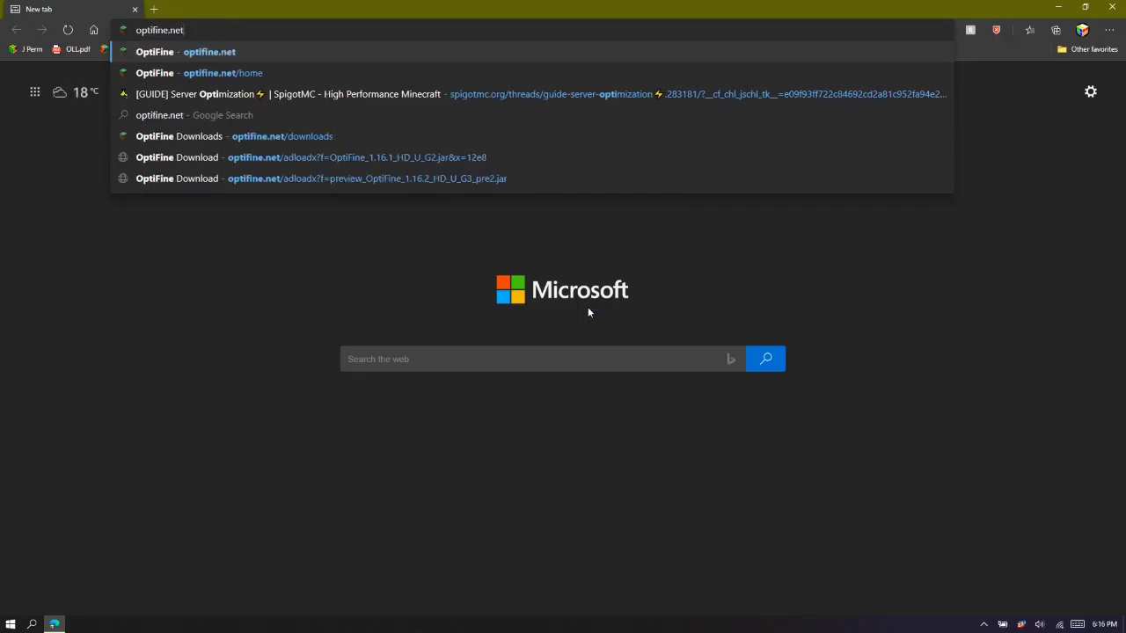
{"action": "key", "text": "Return"}
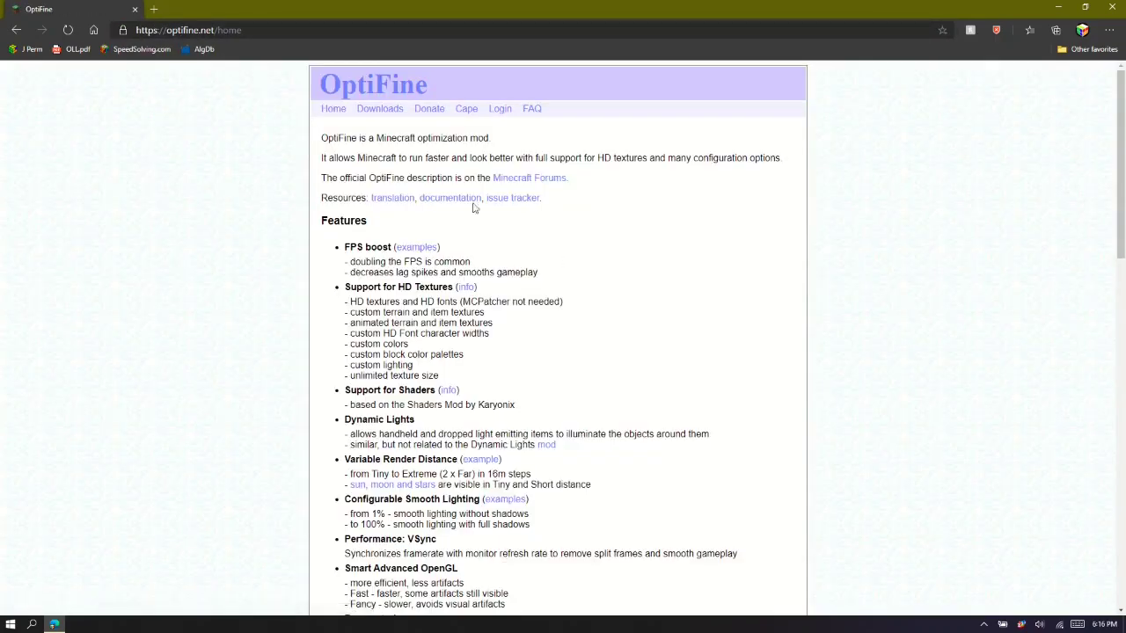
Download OptiFine 1.7.2 HD U F7 from the site, skipping the advertisement, and install it with the downloaded installer
{"action": "left_click", "coordinate": [376, 109]}
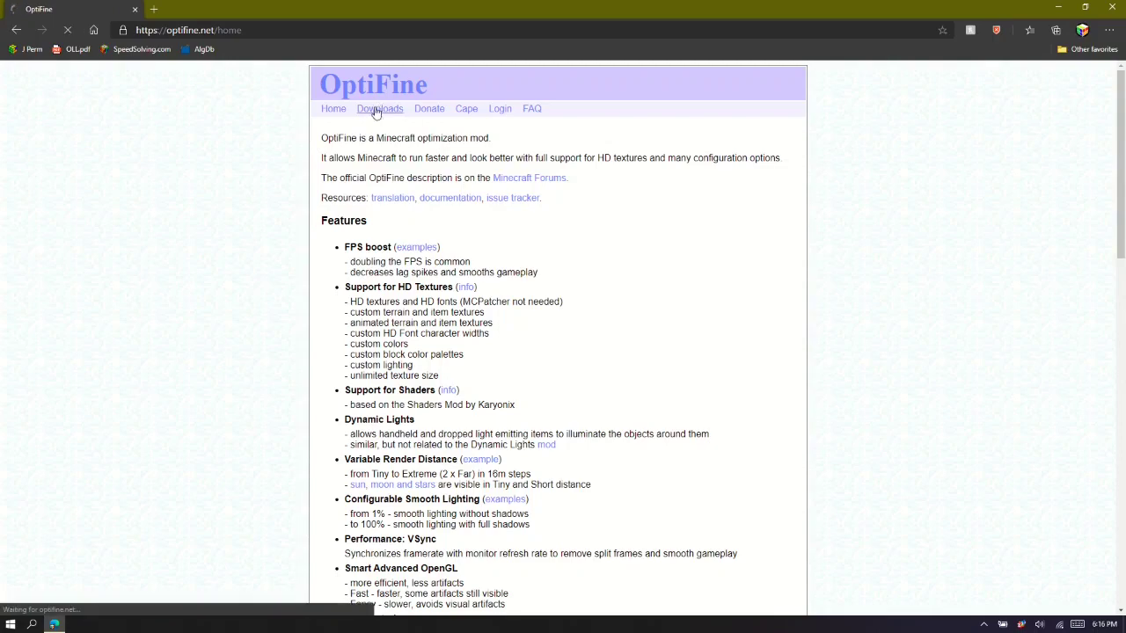
{"action": "scroll", "coordinate": [813, 195], "scroll_direction": "down", "scroll_amount": 20}
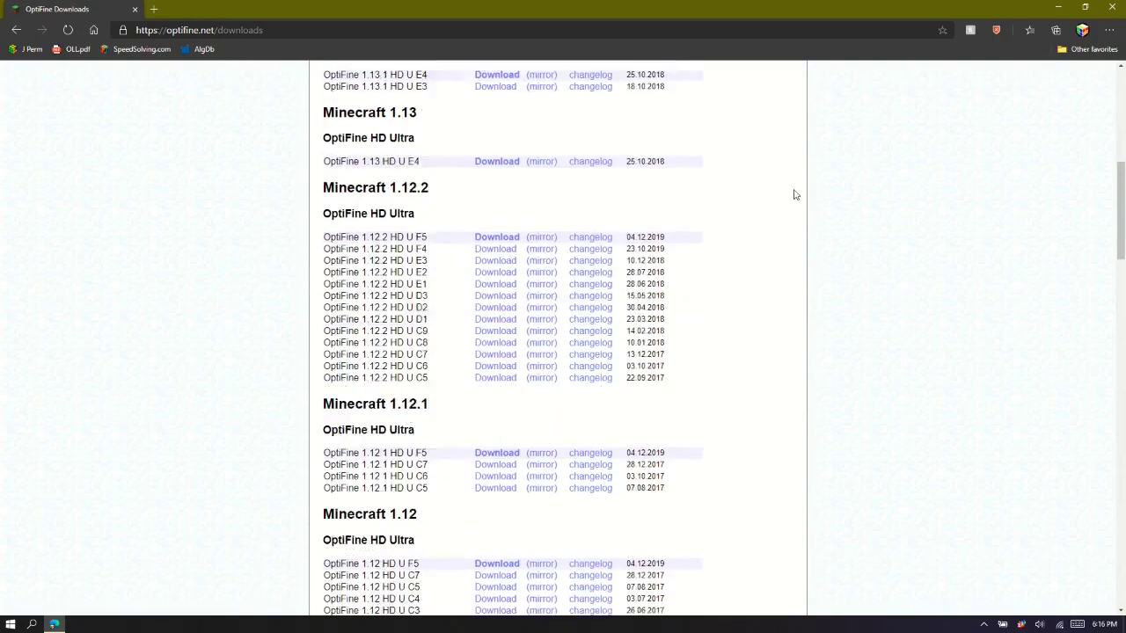
{"action": "scroll", "coordinate": [782, 223], "scroll_direction": "down", "scroll_amount": 5}
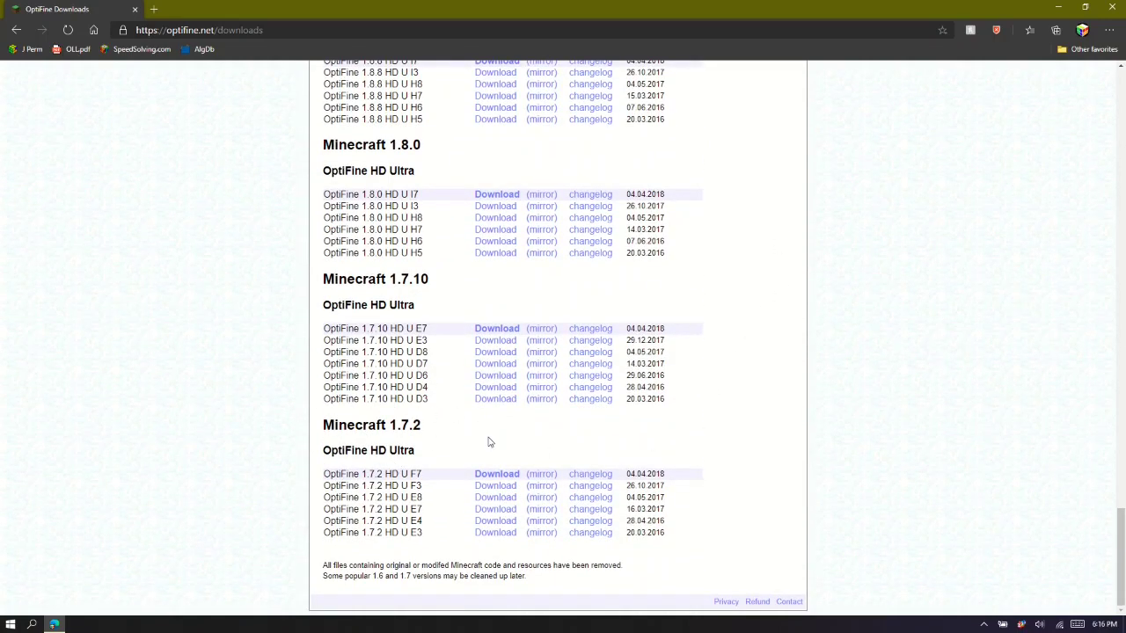
{"action": "left_click", "coordinate": [498, 474]}
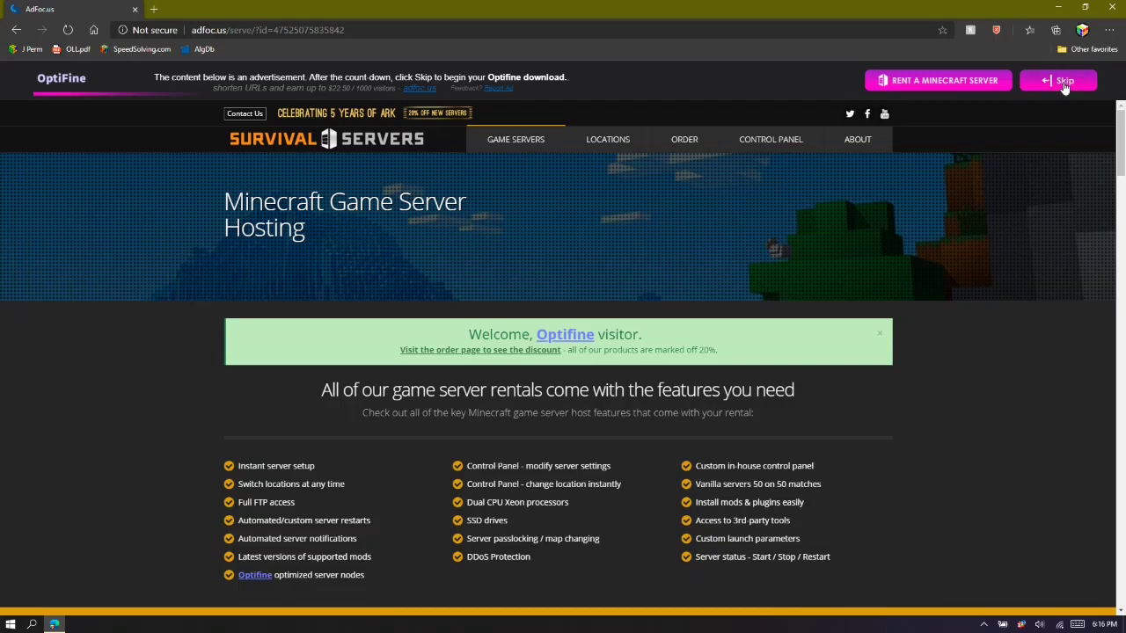
{"action": "left_click", "coordinate": [1061, 81]}
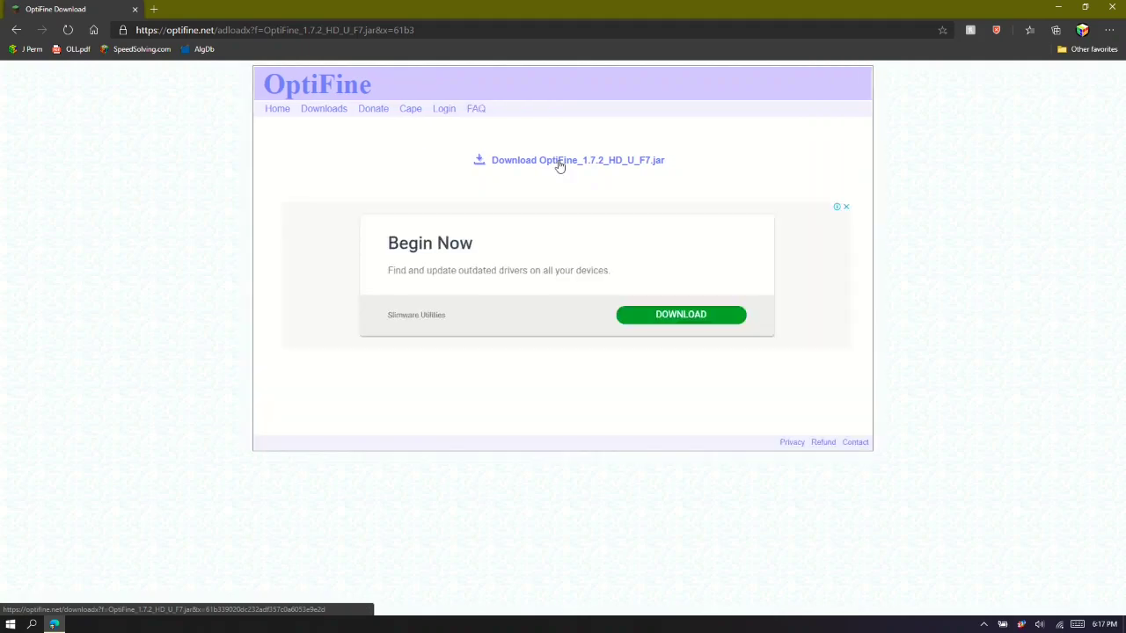
{"action": "left_click", "coordinate": [560, 166]}
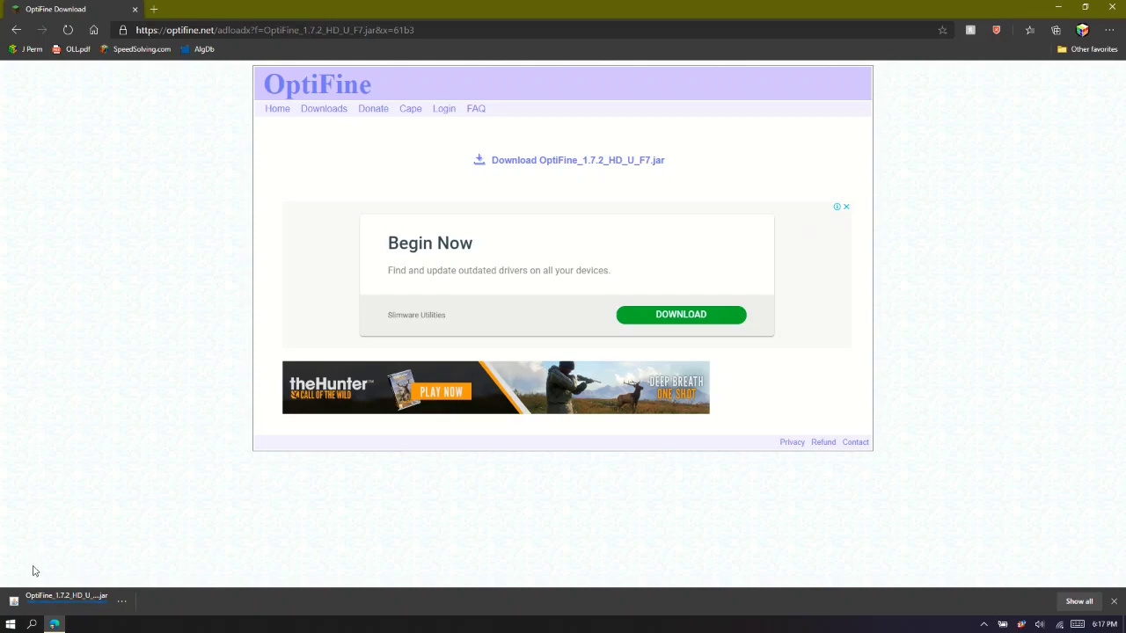
{"action": "left_click", "coordinate": [64, 600]}
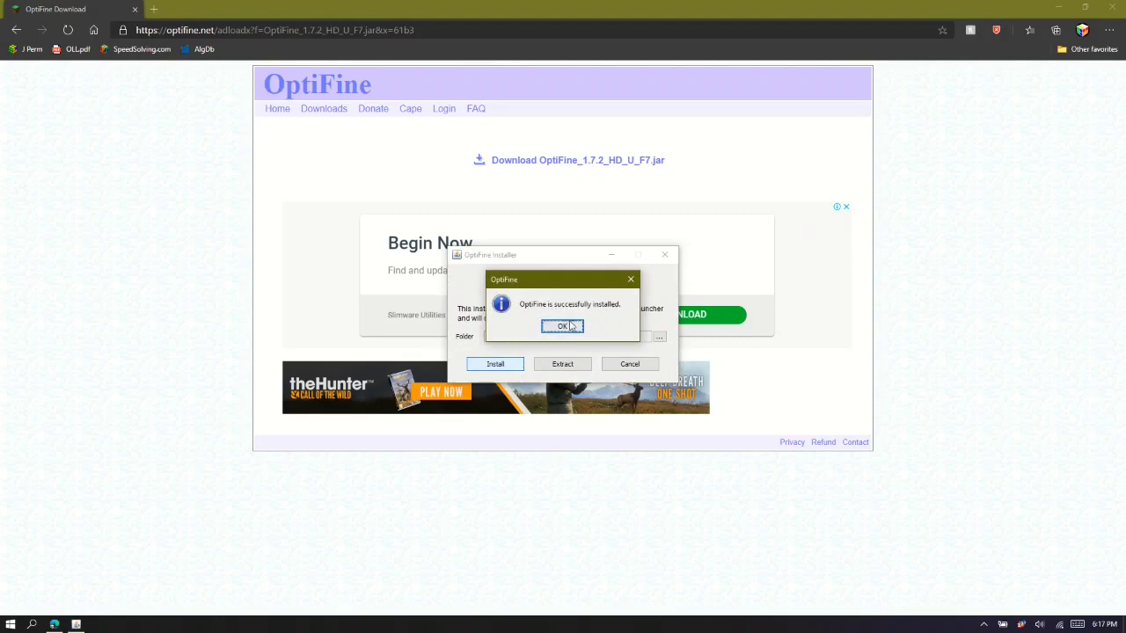
{"action": "left_click", "coordinate": [564, 326]}
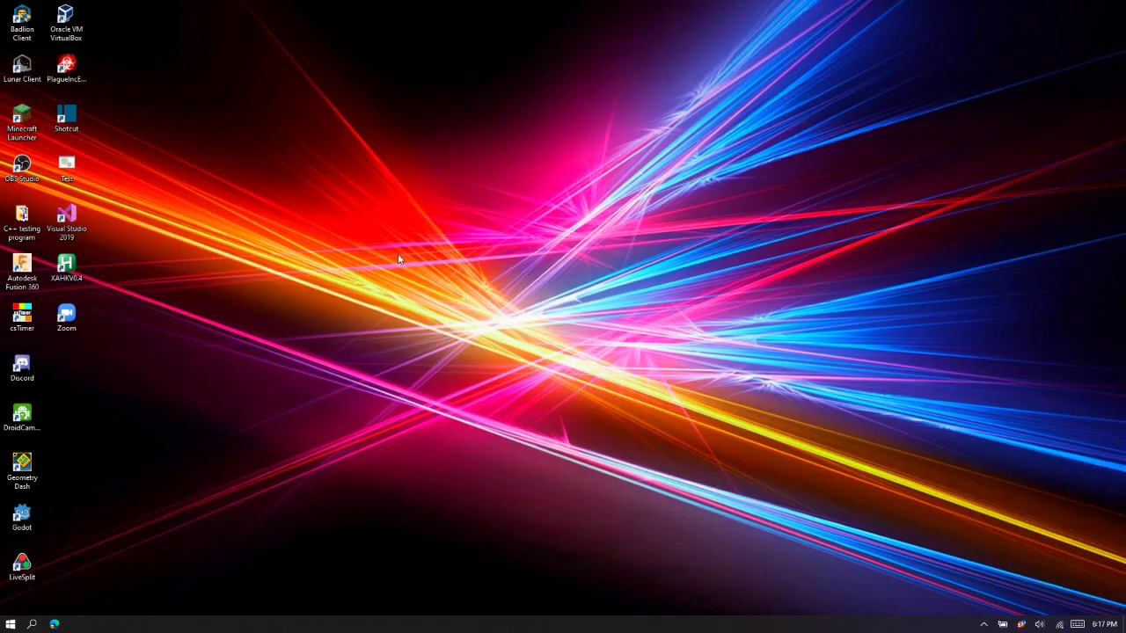
Switch back to Minecraft Launcher and open the list of installations
{"action": "double_click", "coordinate": [38, 115]}
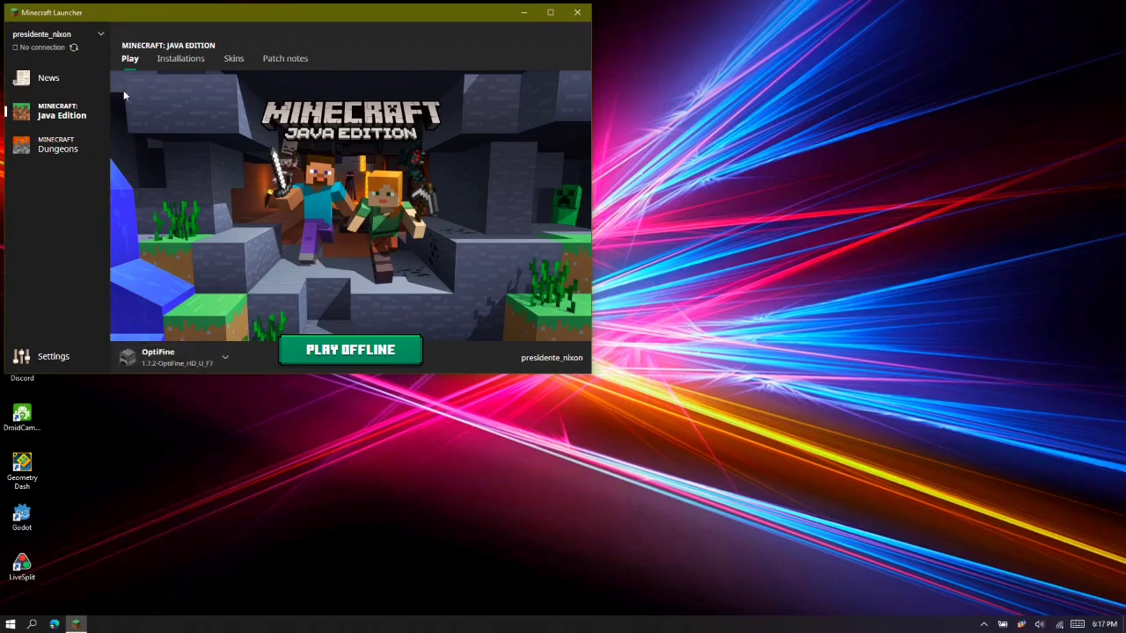
{"action": "left_click", "coordinate": [195, 67]}
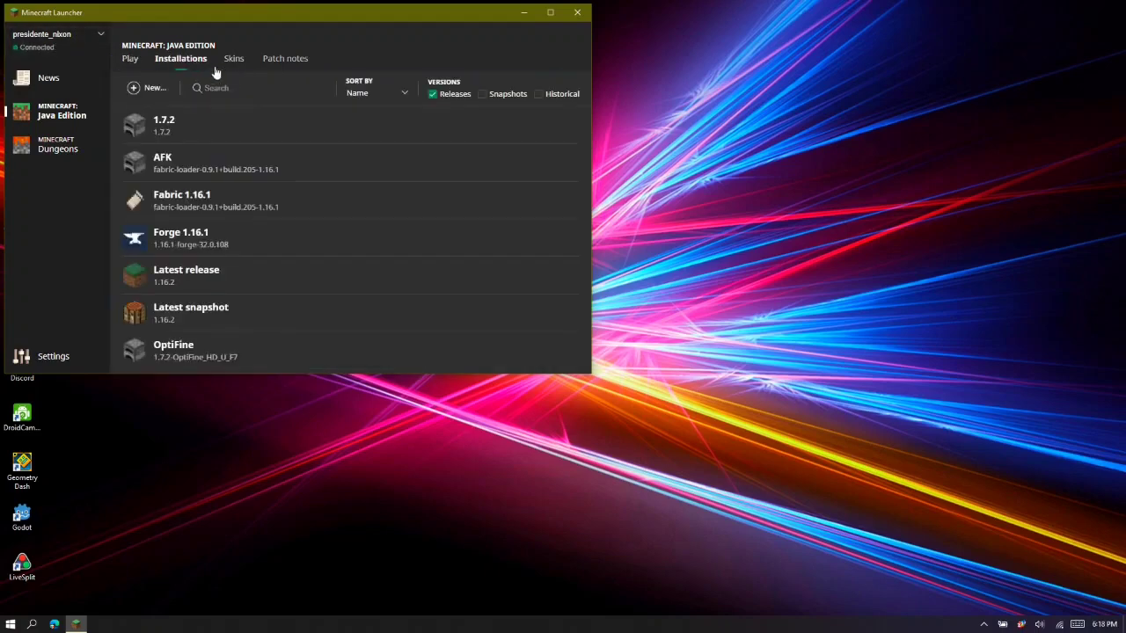
Look for the 1.7.2-OptiFine_HD_U_F7 release among the versions offered for a new installation, and cancel without creating one
{"action": "left_click", "coordinate": [146, 88]}
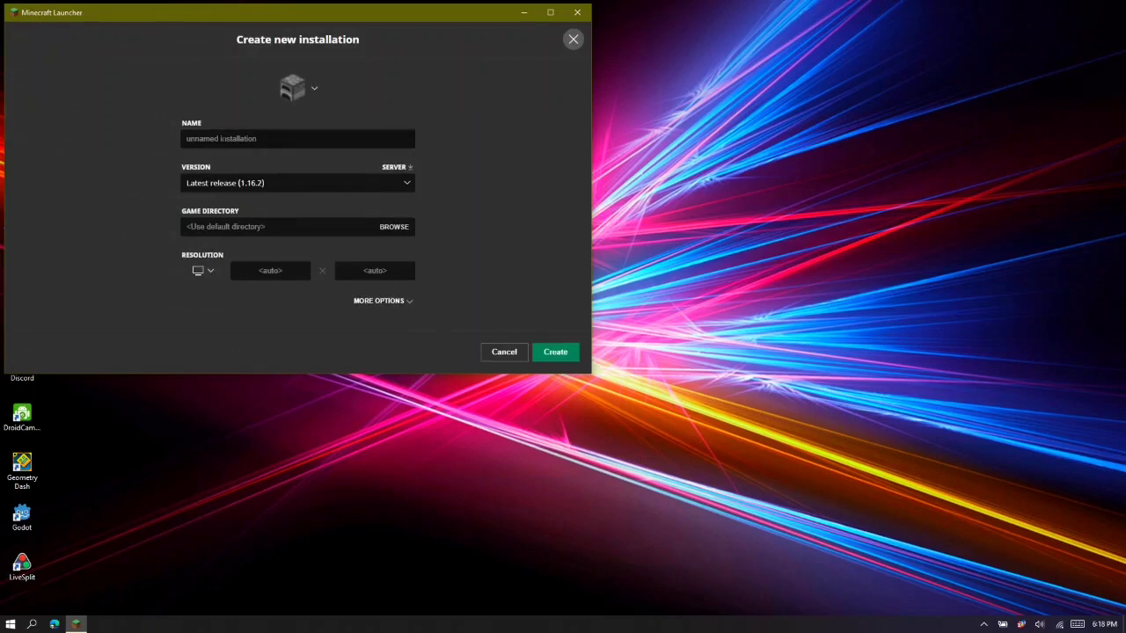
{"action": "left_click", "coordinate": [308, 180]}
{"action": "scroll", "coordinate": [388, 106], "scroll_direction": "down", "scroll_amount": 10}
{"action": "scroll", "coordinate": [343, 137], "scroll_direction": "down", "scroll_amount": 5}
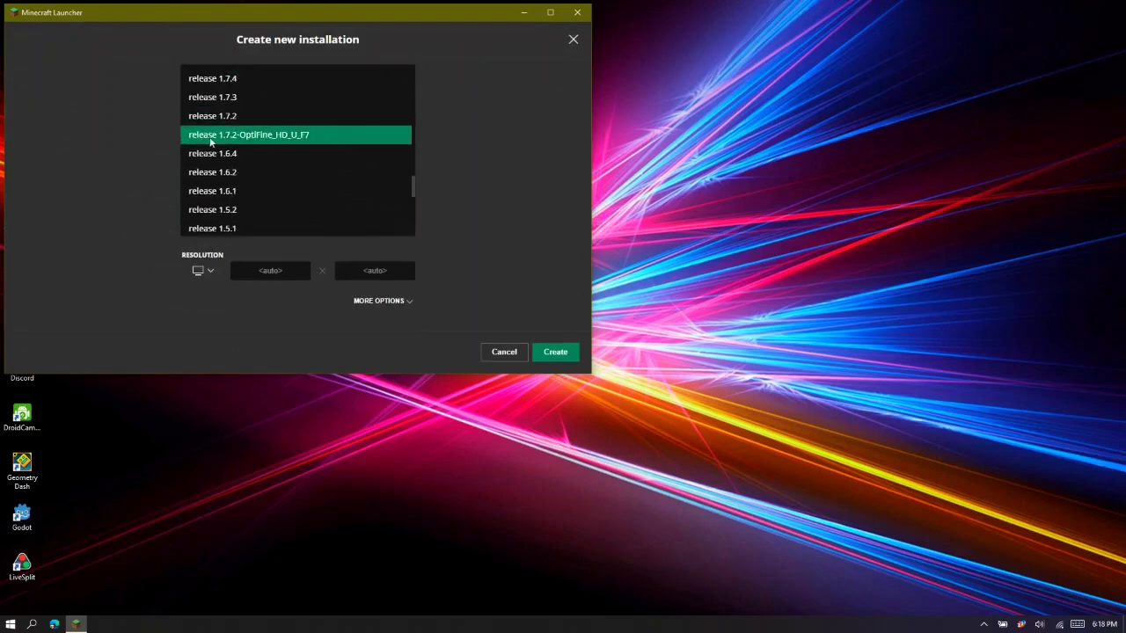
{"action": "left_click", "coordinate": [475, 228]}
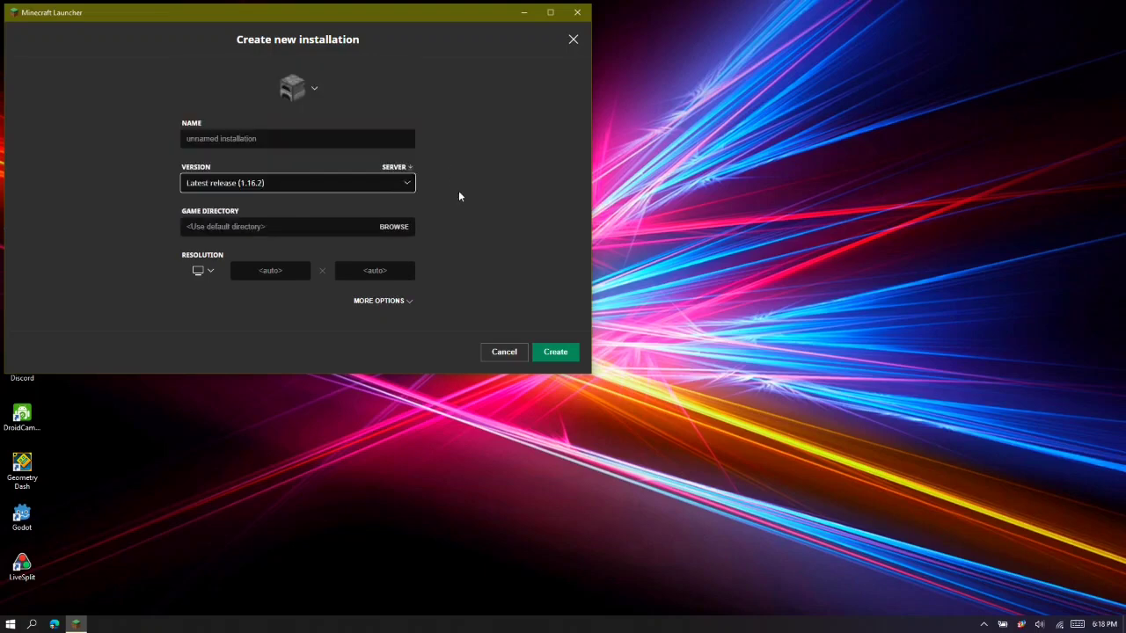
{"action": "left_click", "coordinate": [496, 352]}
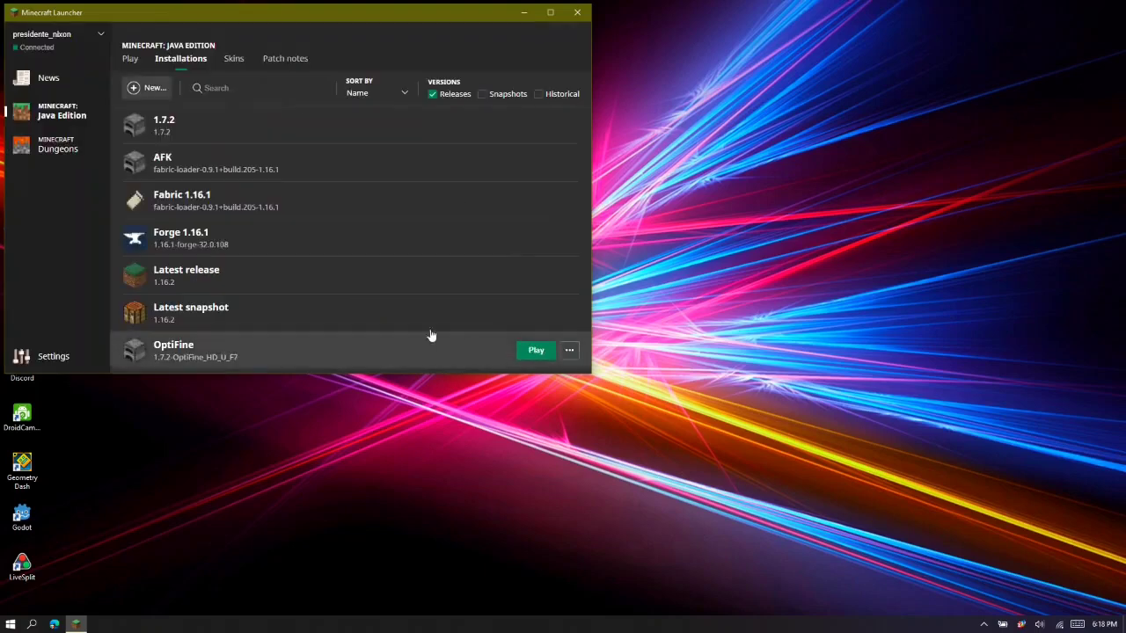
Launch Minecraft with the OptiFine installation based on 1.7.2-OptiFine_HD_U_F7
{"action": "left_click", "coordinate": [130, 58]}
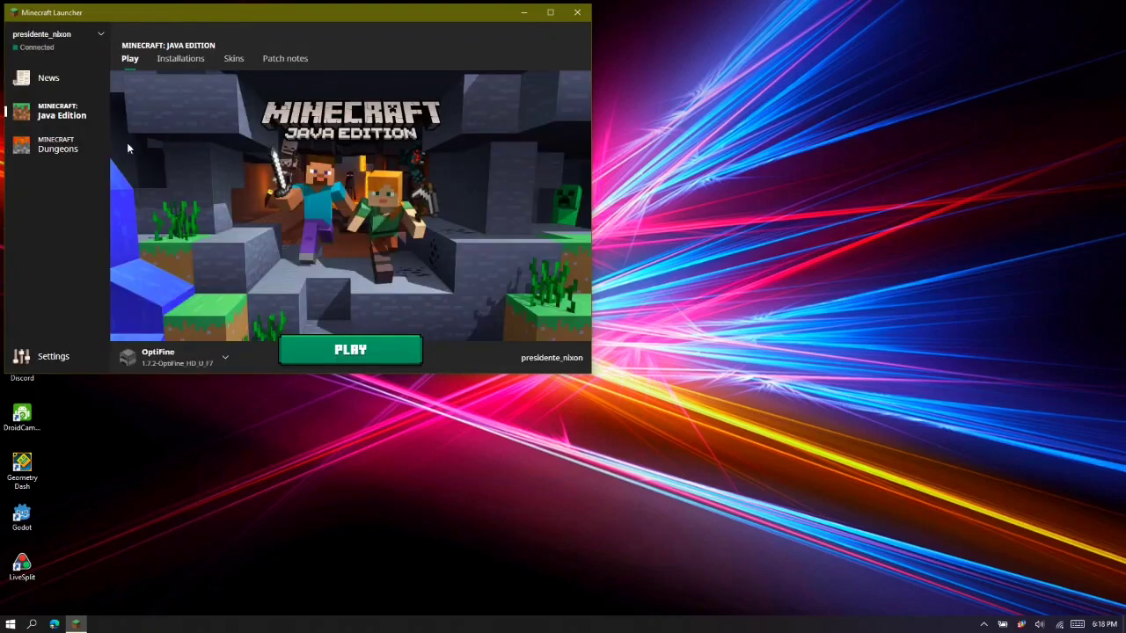
{"action": "left_click", "coordinate": [338, 350]}
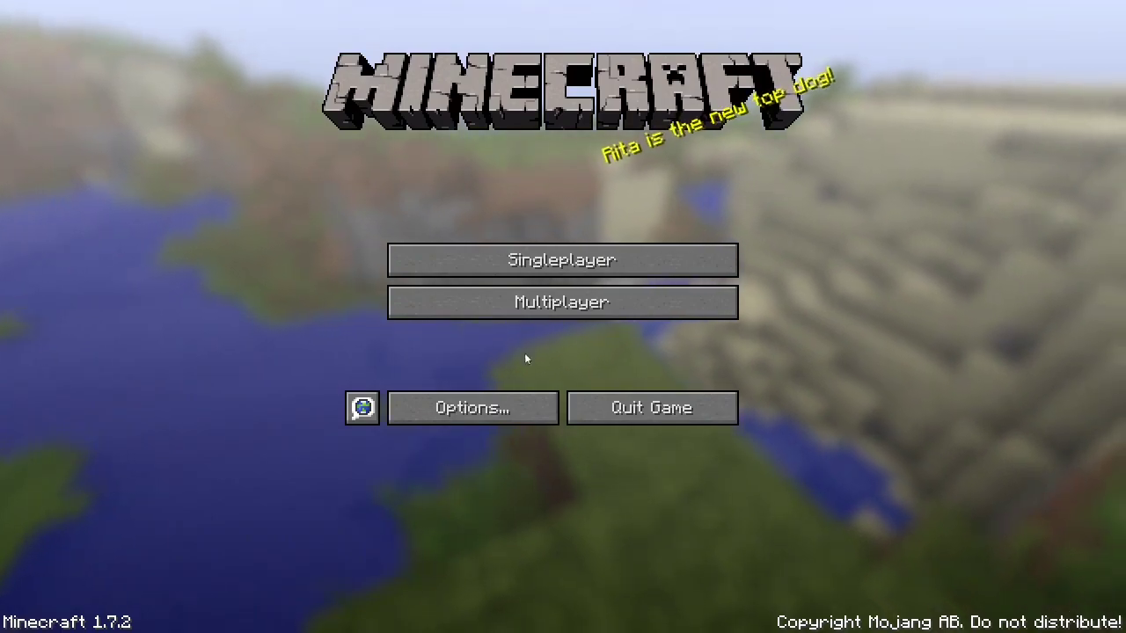
Check the game's video settings for the OptiFine options and return to the title screen
{"action": "left_click", "coordinate": [523, 408]}
{"action": "left_click", "coordinate": [501, 286]}
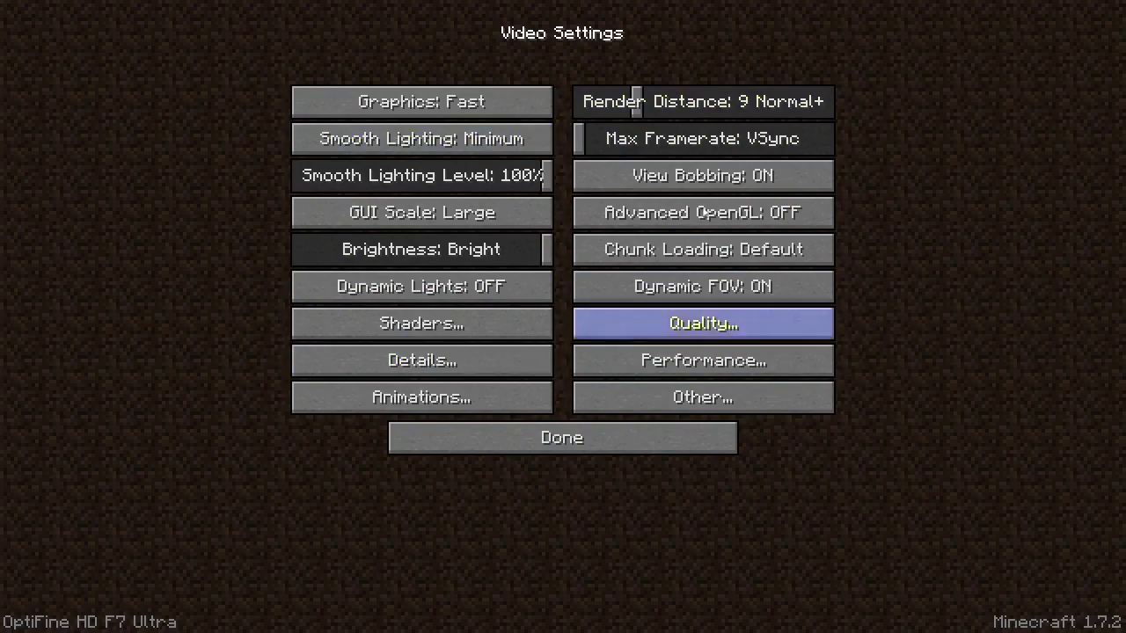
{"action": "key", "text": "Escape"}
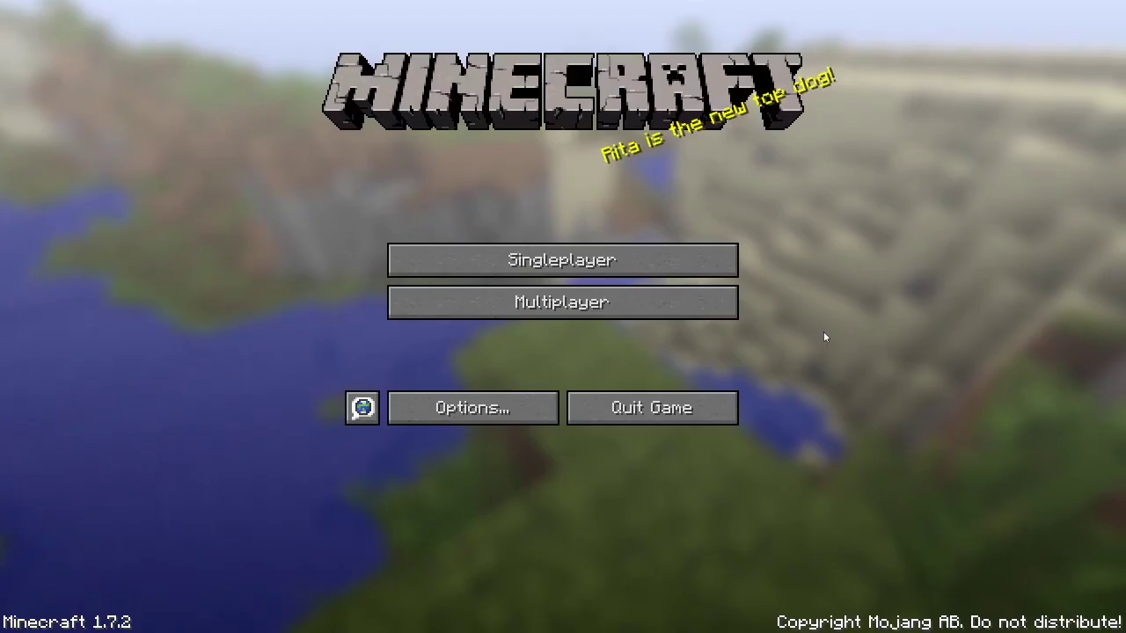